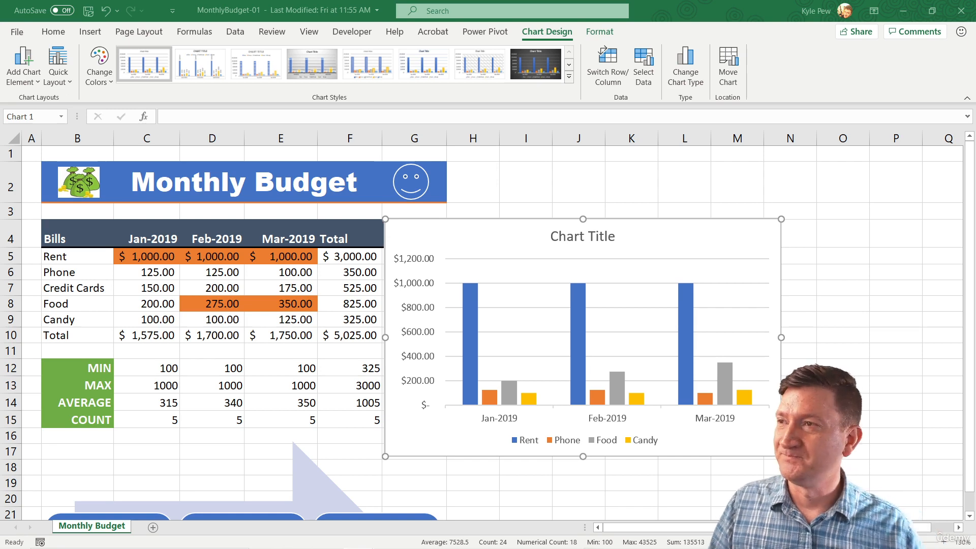
Move the chart toward the bills table so it partly overlaps the Total column, and preview the available chart styles.
{"action": "left_click_drag", "start_coordinate": [670, 238], "coordinate": [633, 239]}
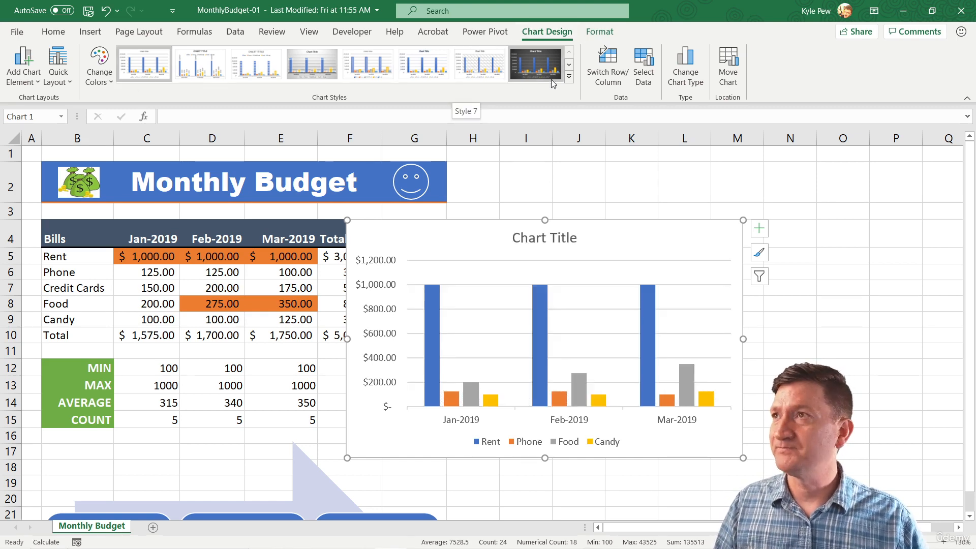
{"action": "left_click", "coordinate": [570, 77]}
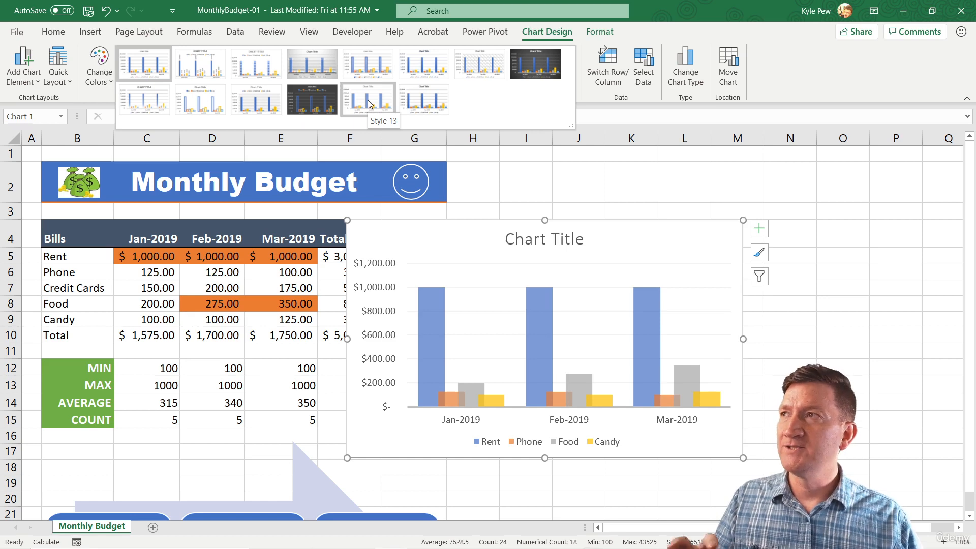
{"action": "left_click", "coordinate": [796, 59]}
Fill the Rent series columns in the chart with the green theme color.
{"action": "left_click", "coordinate": [600, 34]}
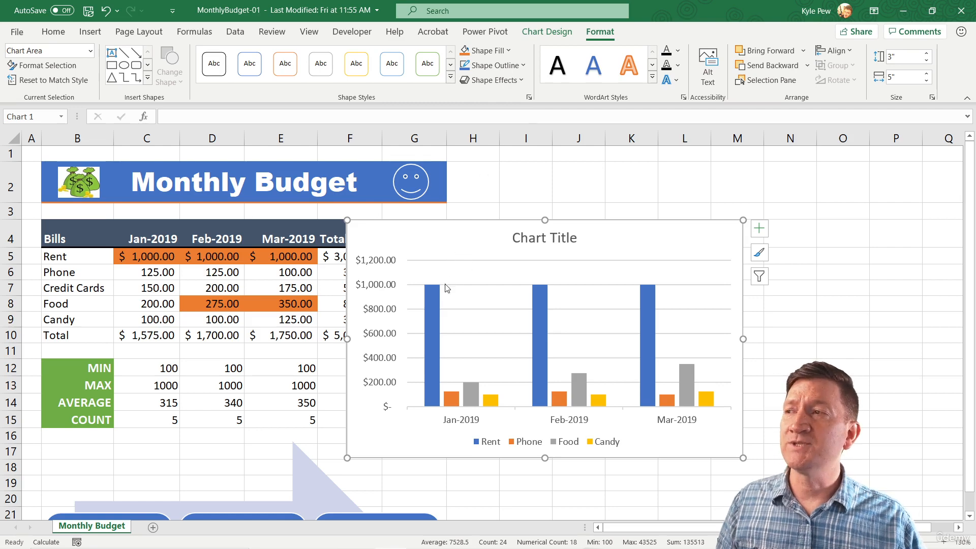
{"action": "left_click", "coordinate": [436, 300]}
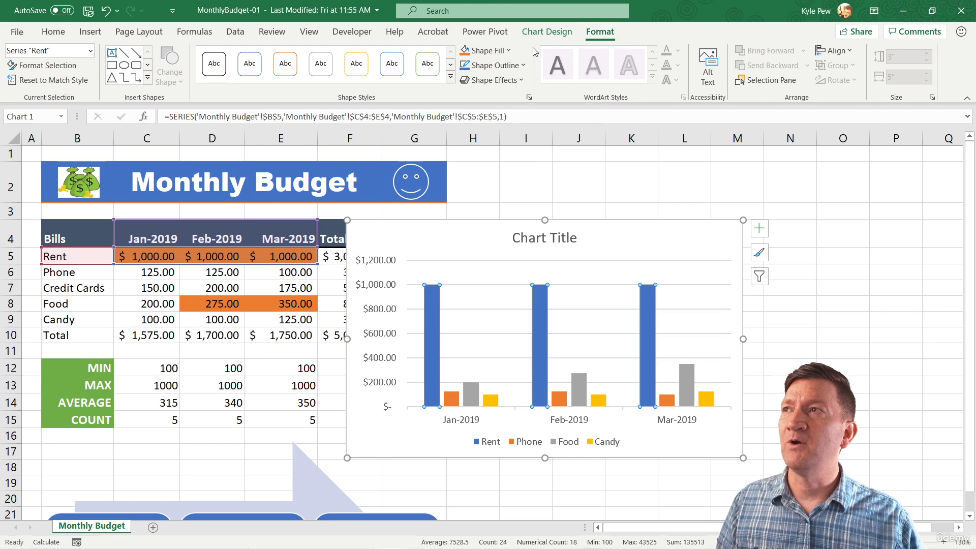
{"action": "left_click", "coordinate": [506, 52]}
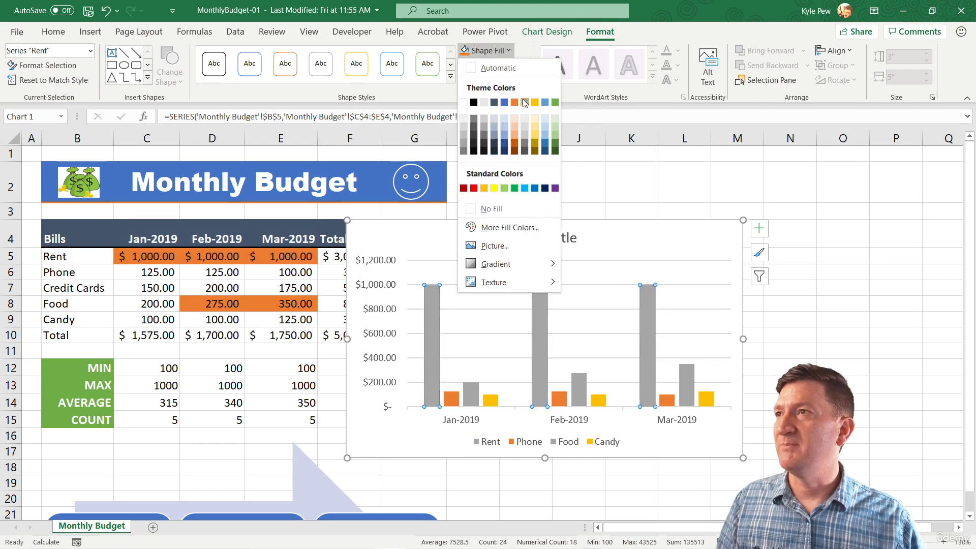
{"action": "left_click", "coordinate": [554, 102]}
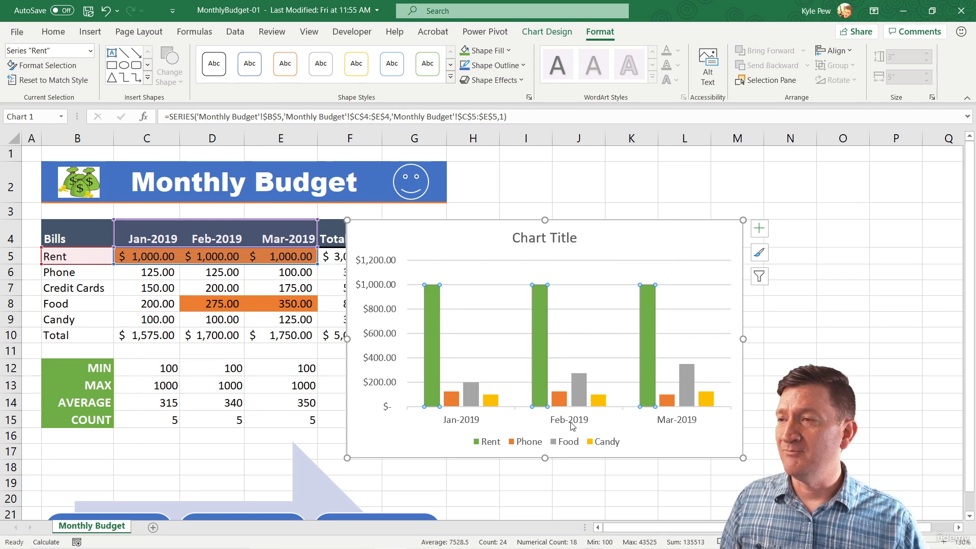
Set the chart's month axis labels to 11 pt bold and make the vertical axis amounts bold.
{"action": "left_click", "coordinate": [453, 421]}
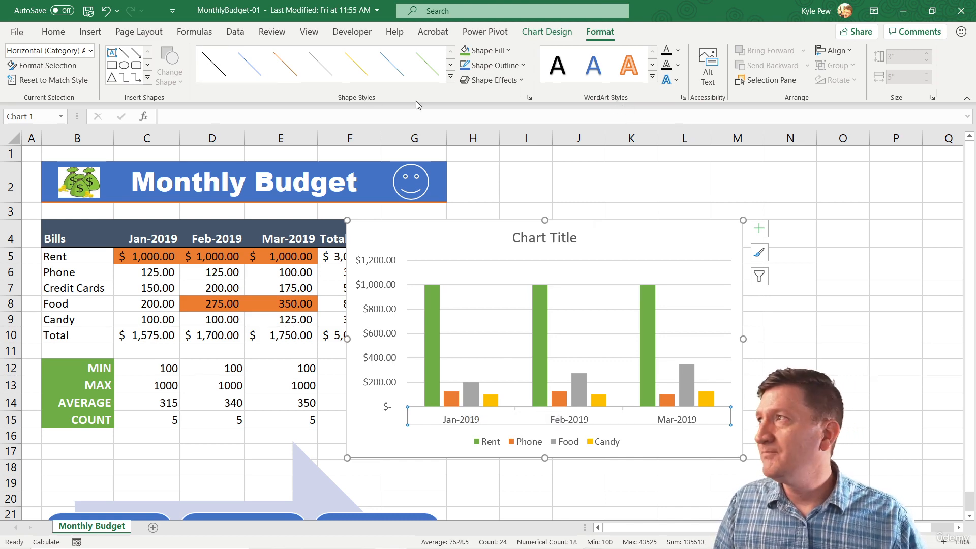
{"action": "left_click", "coordinate": [53, 32]}
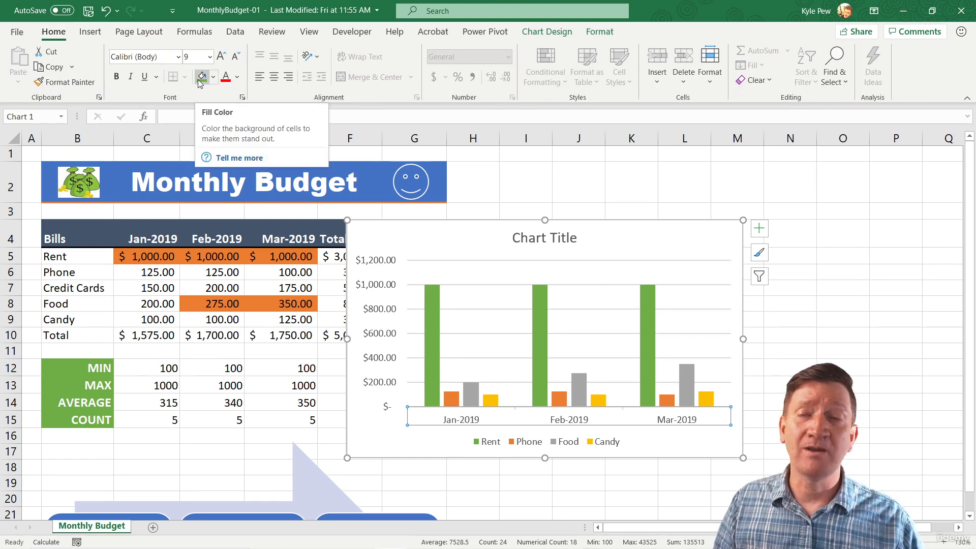
{"action": "left_click", "coordinate": [221, 56]}
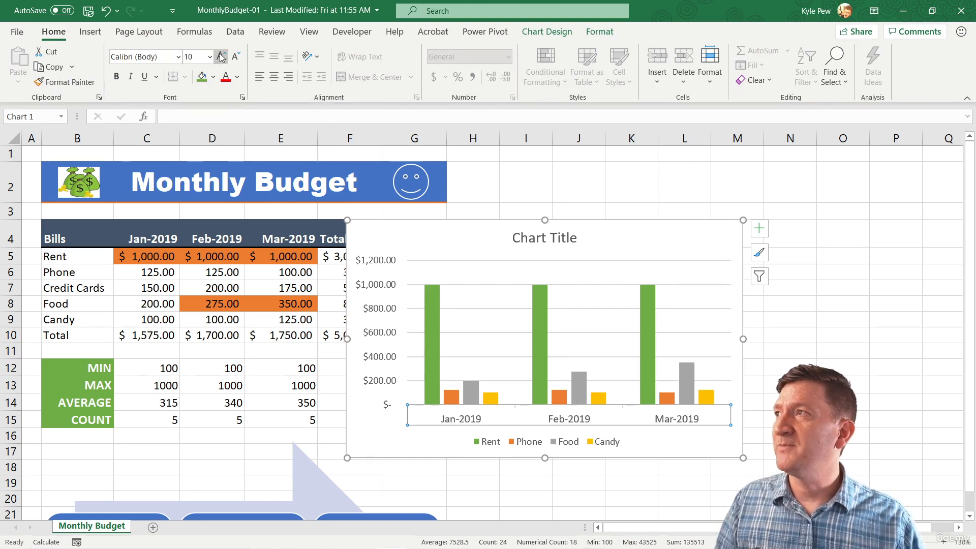
{"action": "left_click", "coordinate": [221, 56]}
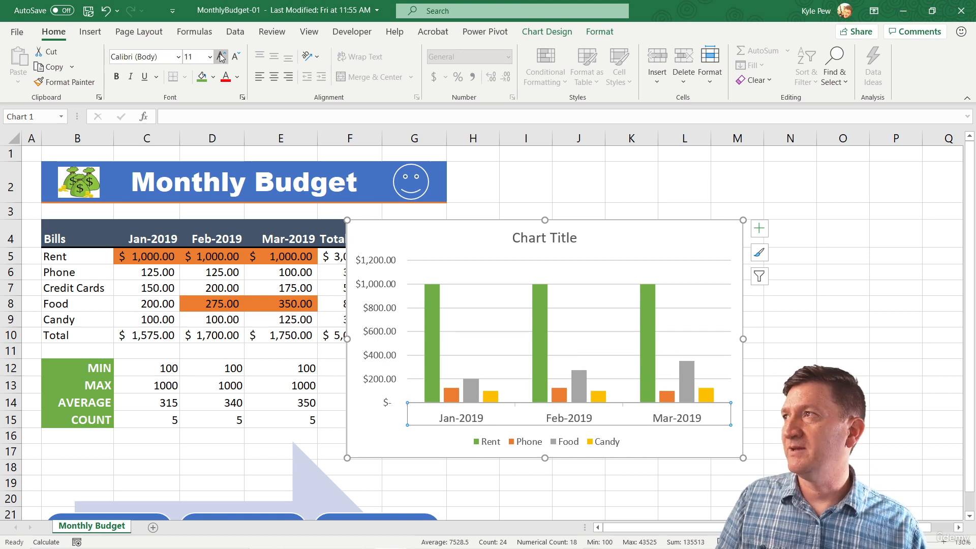
{"action": "left_click", "coordinate": [116, 76]}
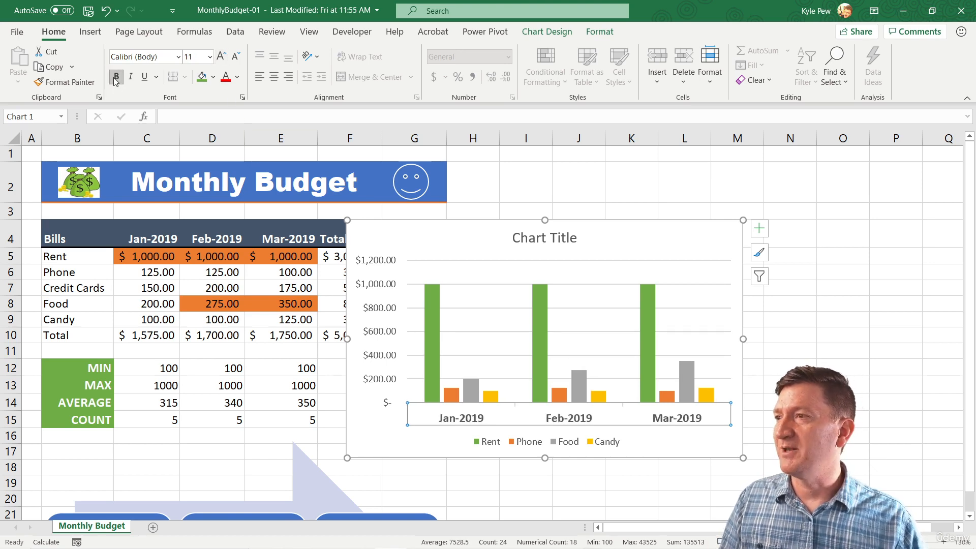
{"action": "left_click", "coordinate": [372, 285]}
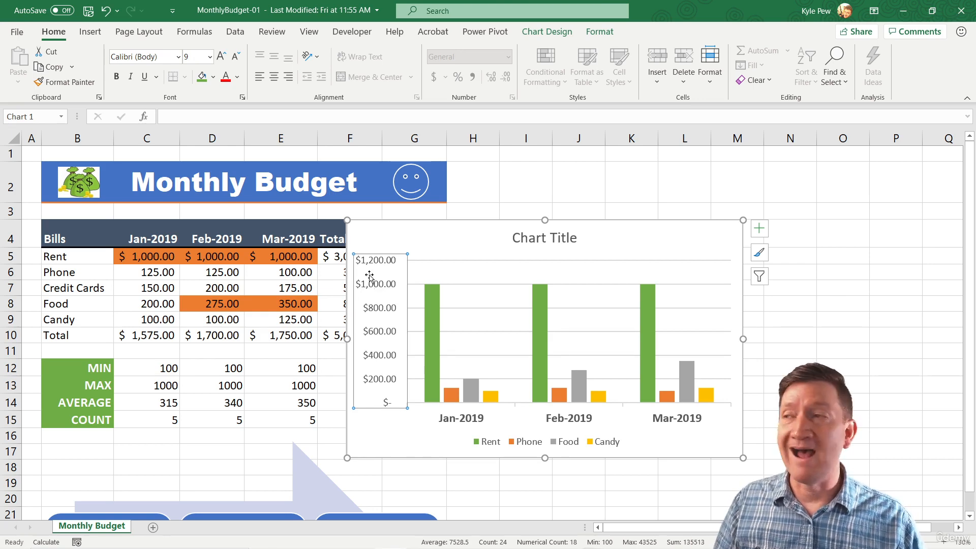
{"action": "left_click", "coordinate": [116, 77]}
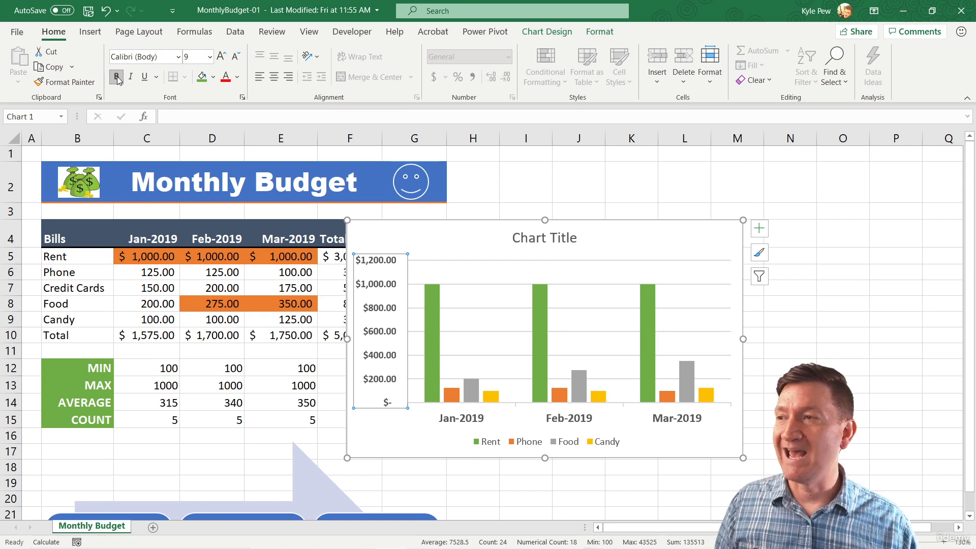
Replace the chart's placeholder title text with "Monthly Budget".
{"action": "left_click", "coordinate": [541, 236]}
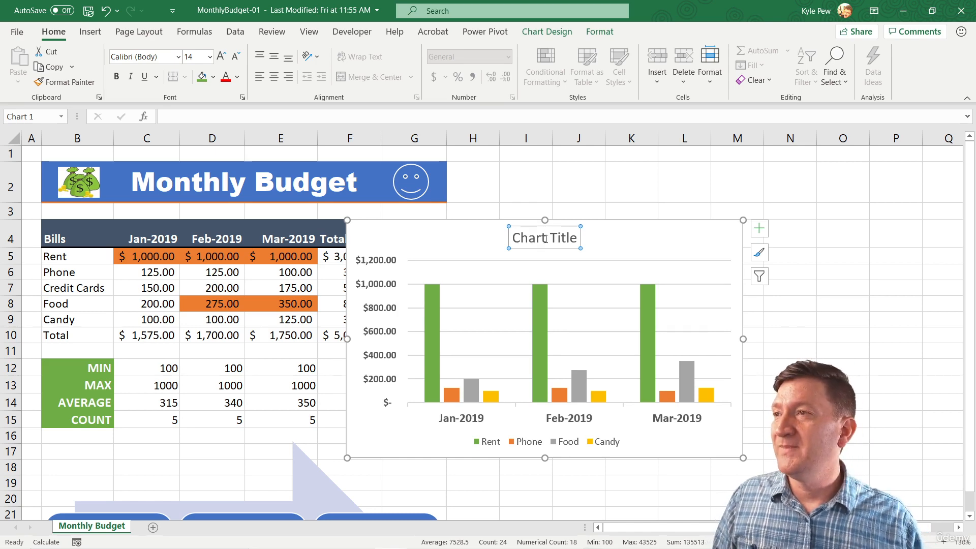
{"action": "triple_click", "coordinate": [545, 238]}
{"action": "key", "text": "Delete"}
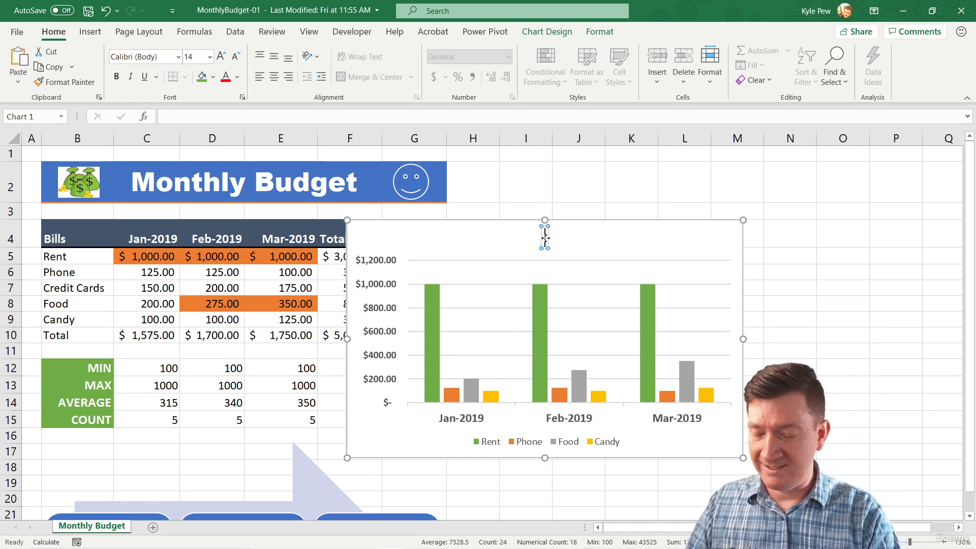
{"action": "type", "text": "Monthl"}
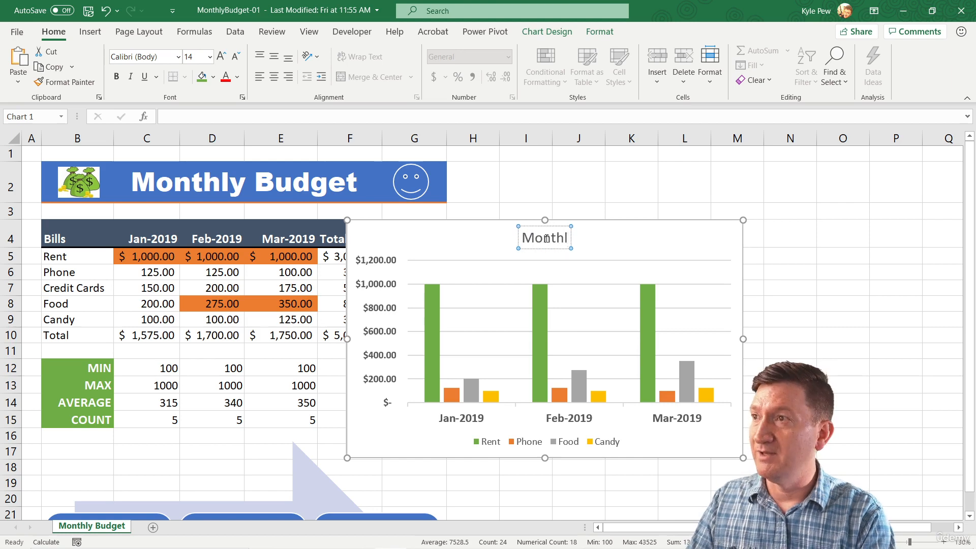
{"action": "type", "text": "y Budget"}
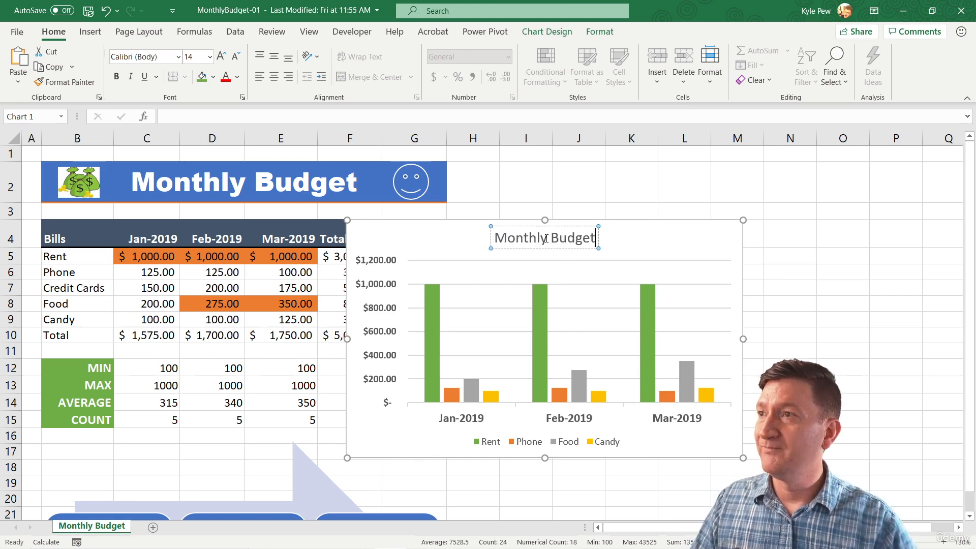
{"action": "left_click", "coordinate": [635, 235]}
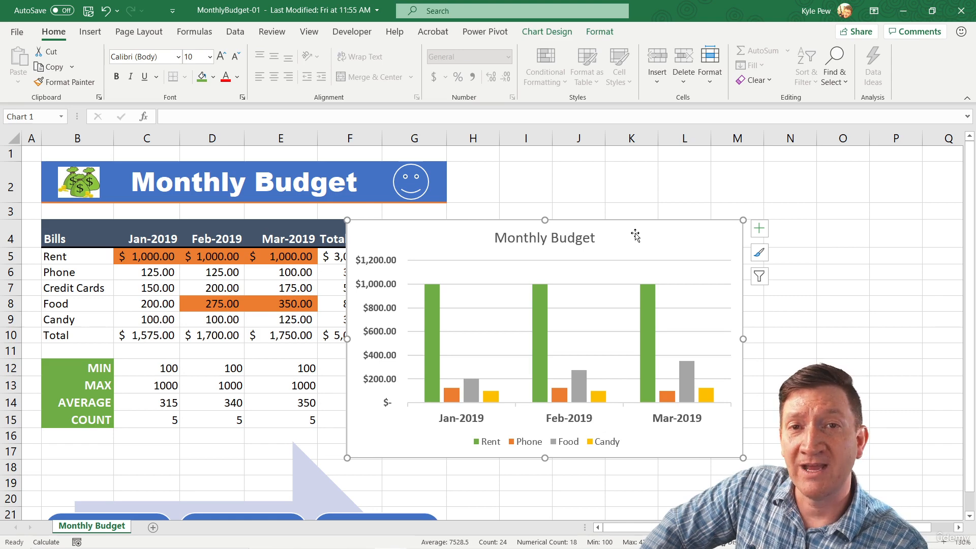
Overwrite the chart title with the text "Hello".
{"action": "left_click", "coordinate": [556, 237]}
{"action": "triple_click", "coordinate": [557, 237]}
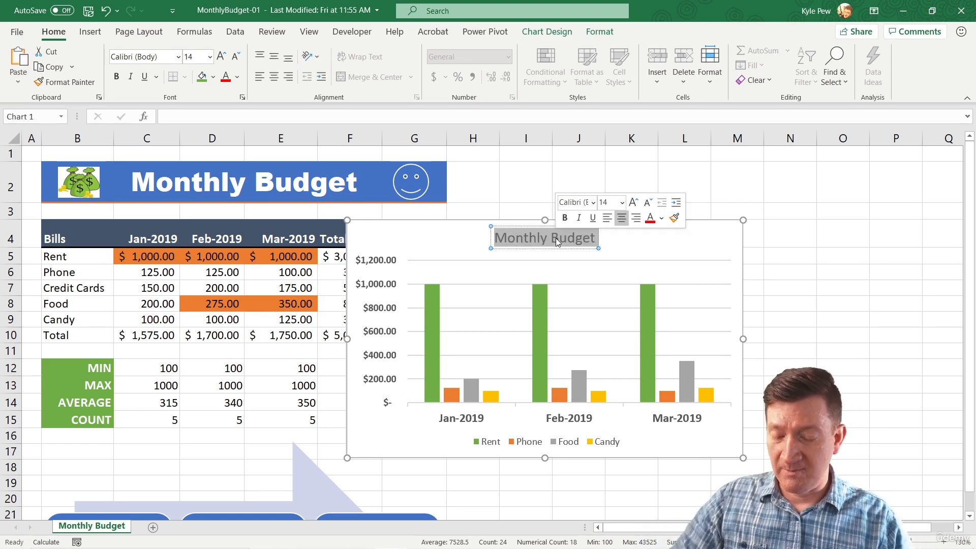
{"action": "type", "text": "Hello"}
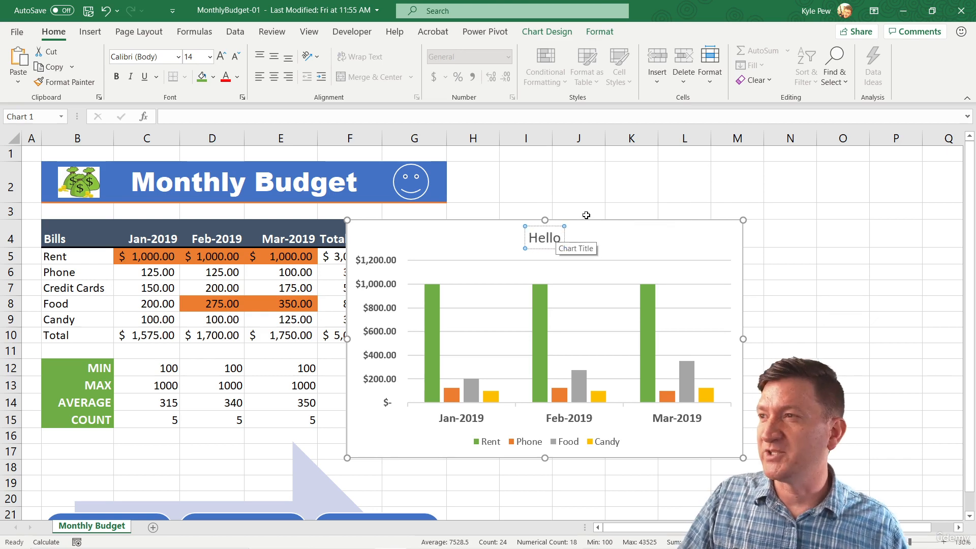
{"action": "left_click", "coordinate": [608, 234]}
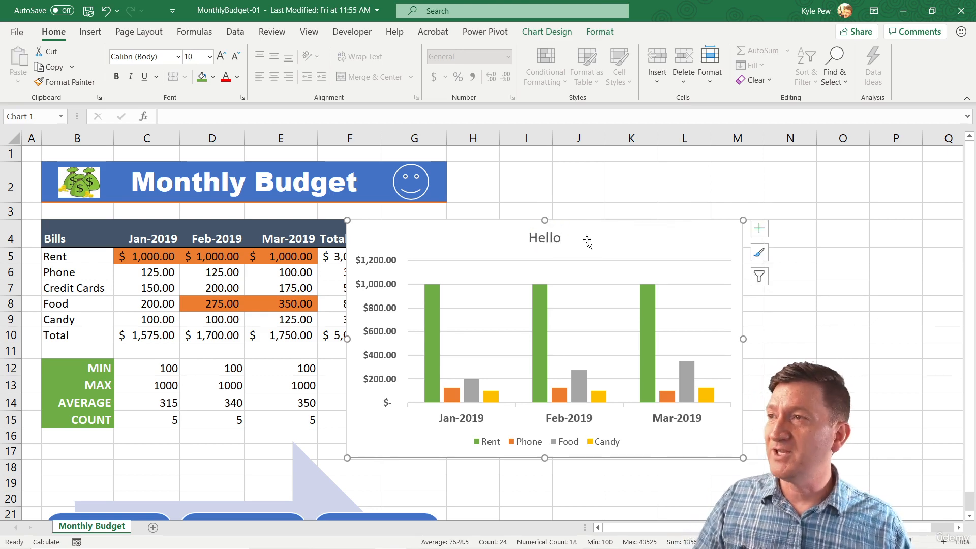
Link the chart title to the worksheet heading with the formula ='Monthly Budget'!$B$2:$G$2.
{"action": "left_click", "coordinate": [533, 241]}
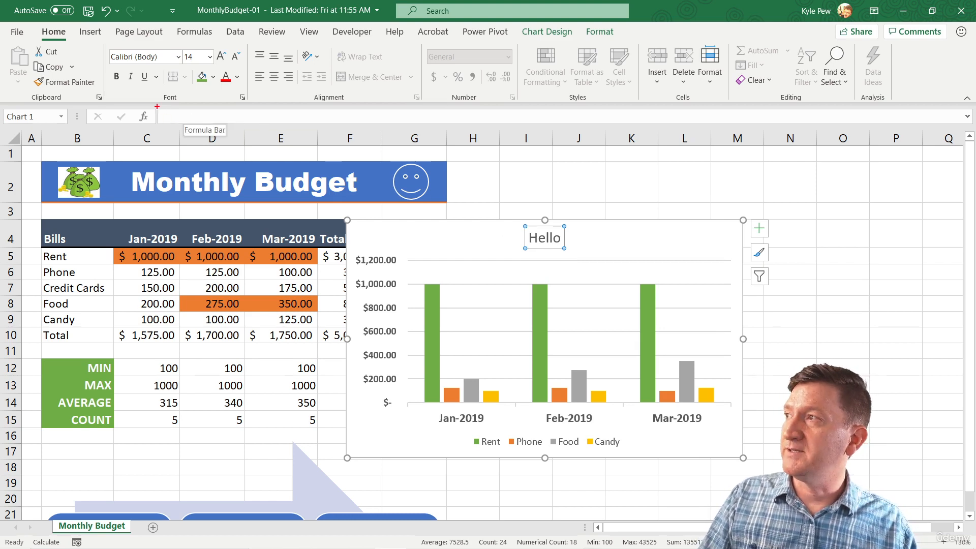
{"action": "left_click_drag", "start_coordinate": [157, 106], "coordinate": [372, 133]}
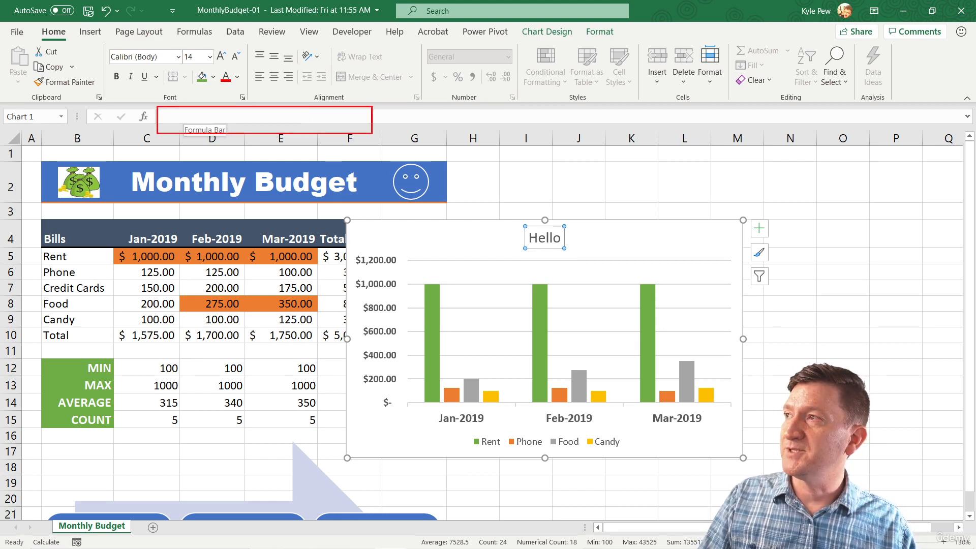
{"action": "left_click", "coordinate": [238, 116]}
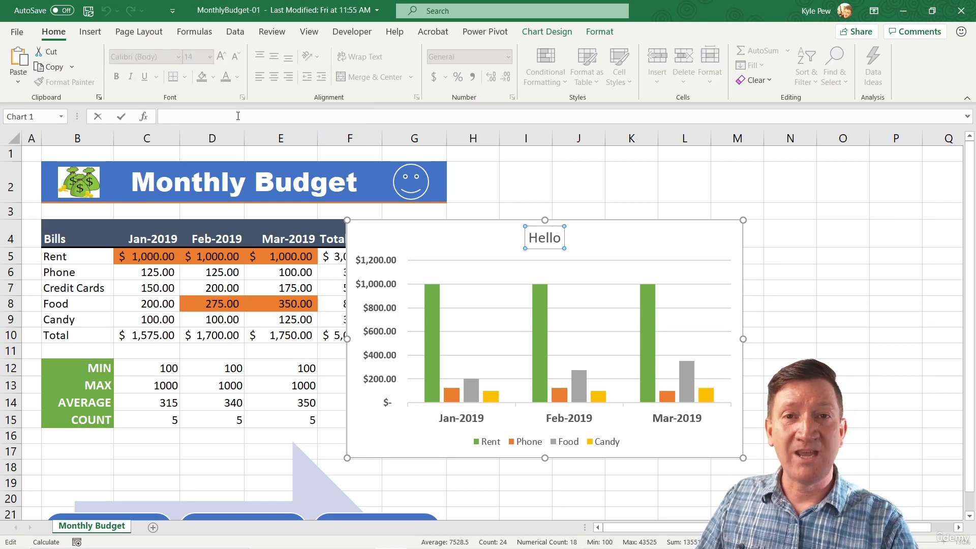
{"action": "type", "text": "="}
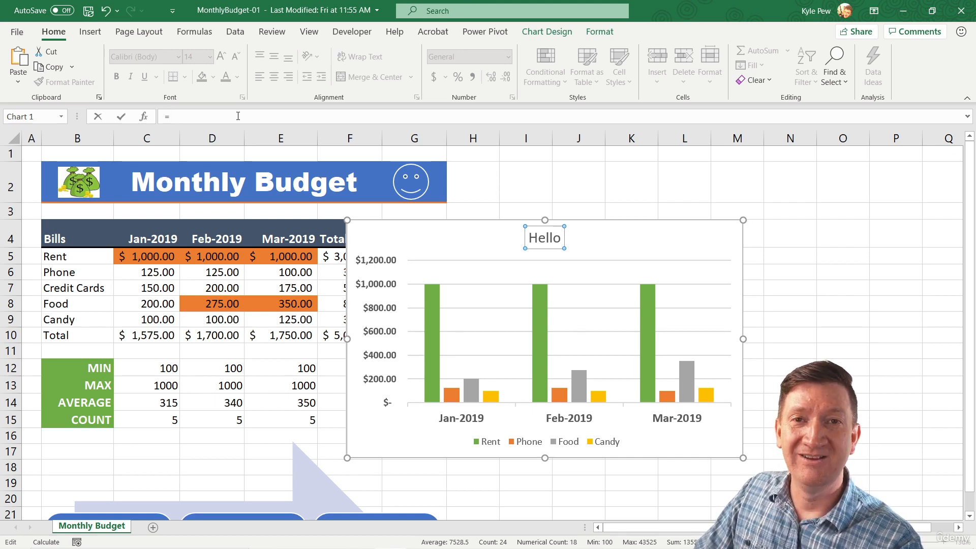
{"action": "left_click", "coordinate": [213, 187]}
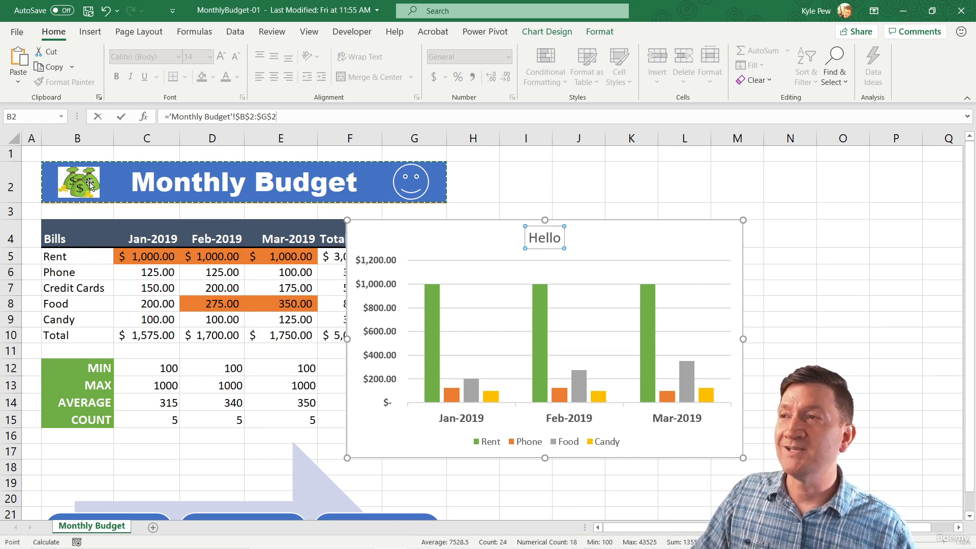
{"action": "key", "text": "Return"}
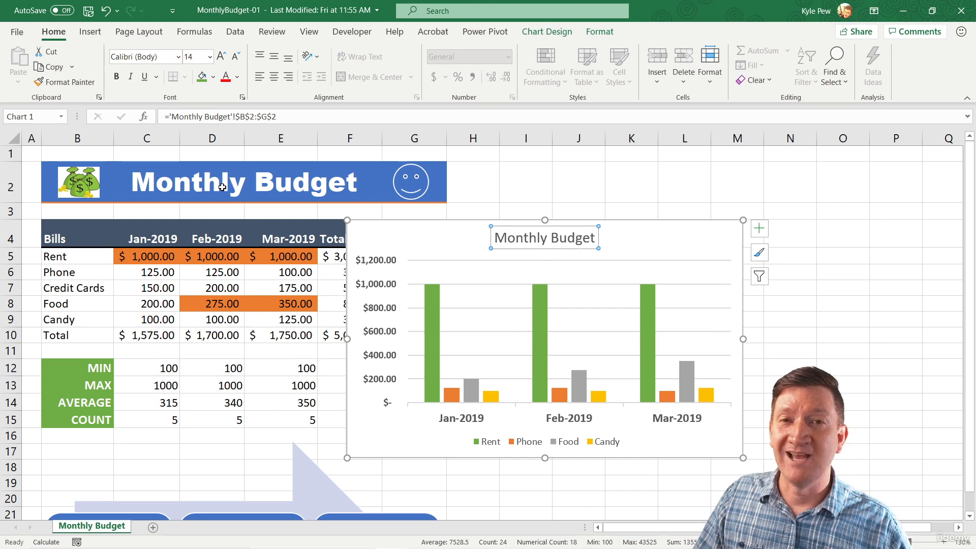
Change the worksheet heading in cell B2 to "2019 Monthly Budget".
{"action": "left_click", "coordinate": [188, 179]}
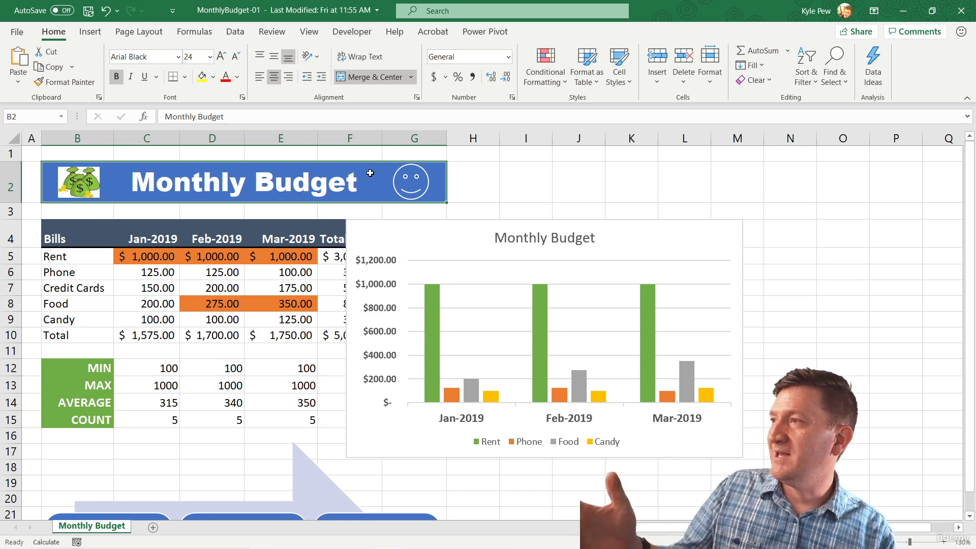
{"action": "type", "text": "201"}
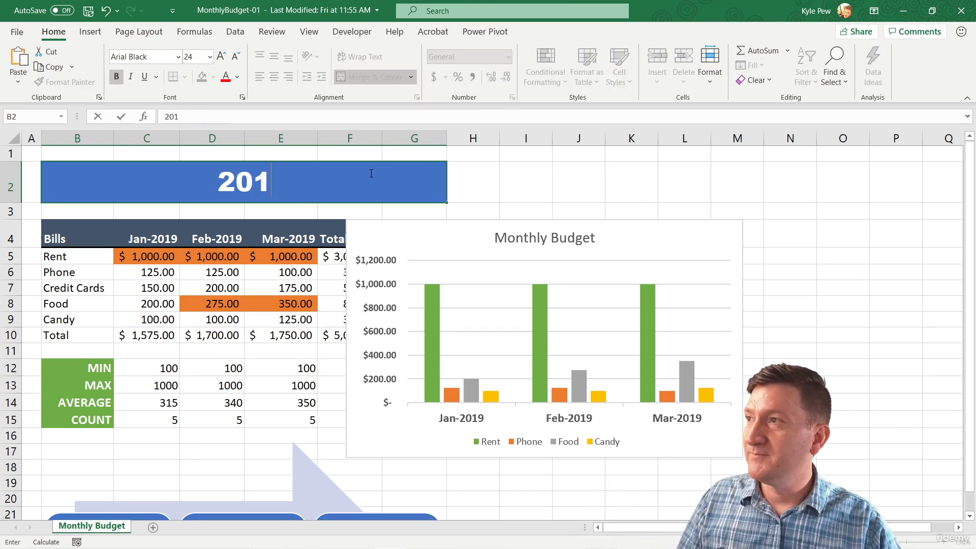
{"action": "type", "text": "9 Monthl"}
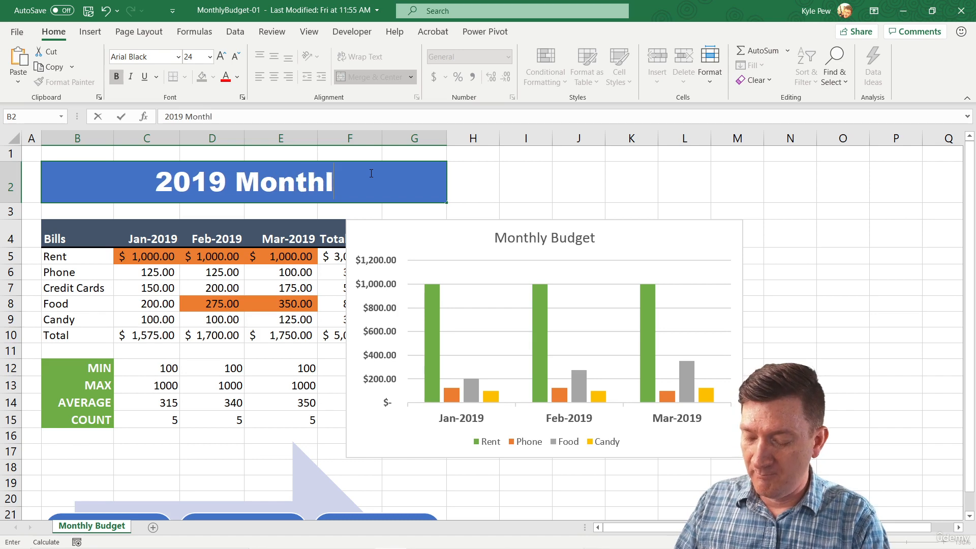
{"action": "type", "text": "y Budget"}
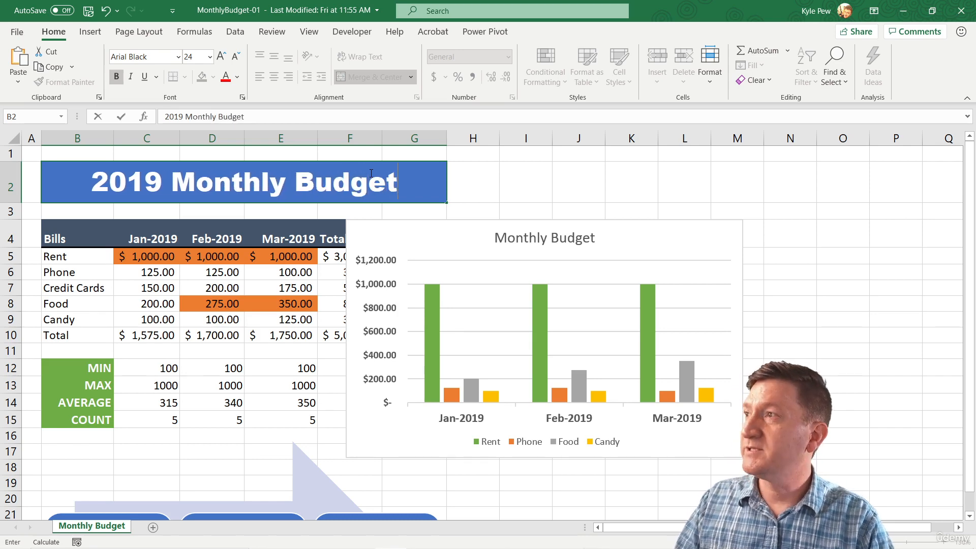
{"action": "key", "text": "Return"}
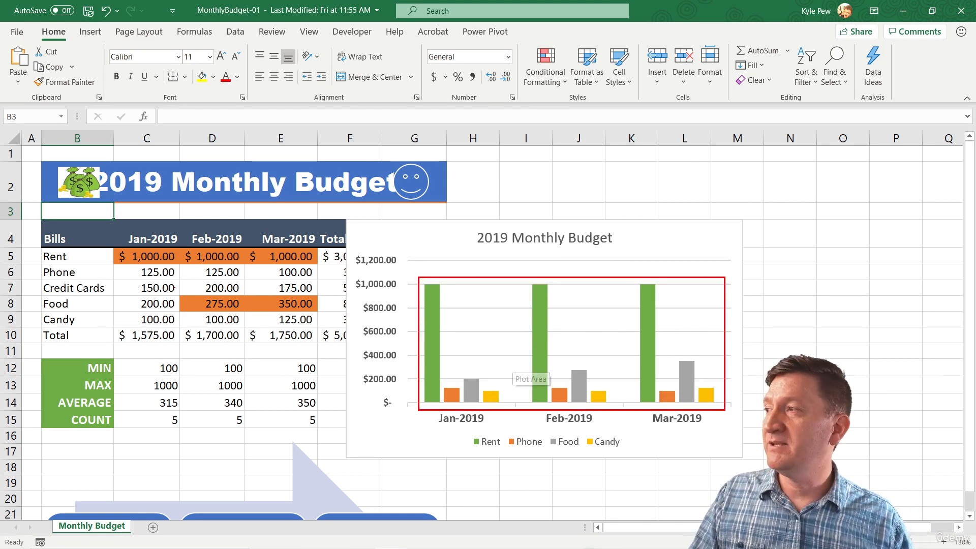
Set the Mar-2019 rent in cell E5 to 11000.
{"action": "left_click", "coordinate": [149, 260]}
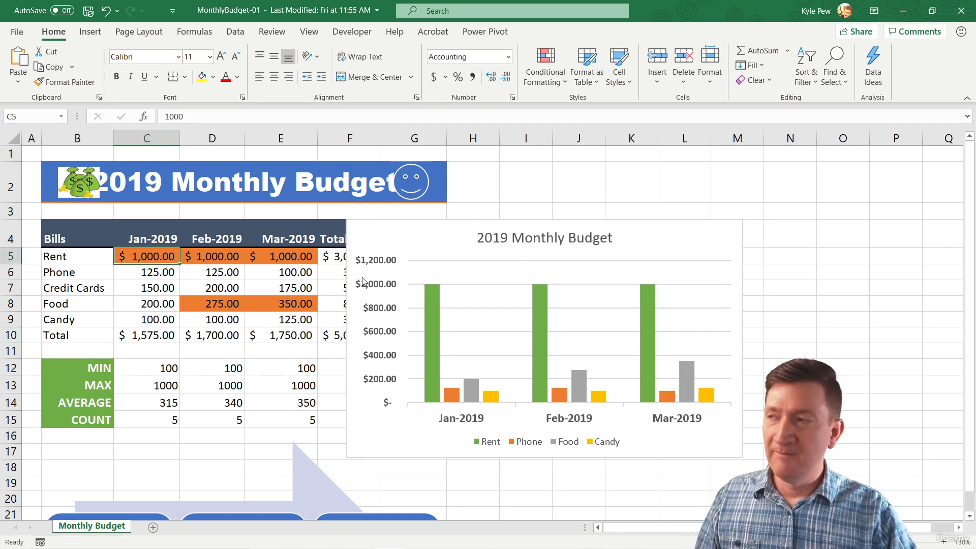
{"action": "key", "text": "Right"}
{"action": "key", "text": "Right"}
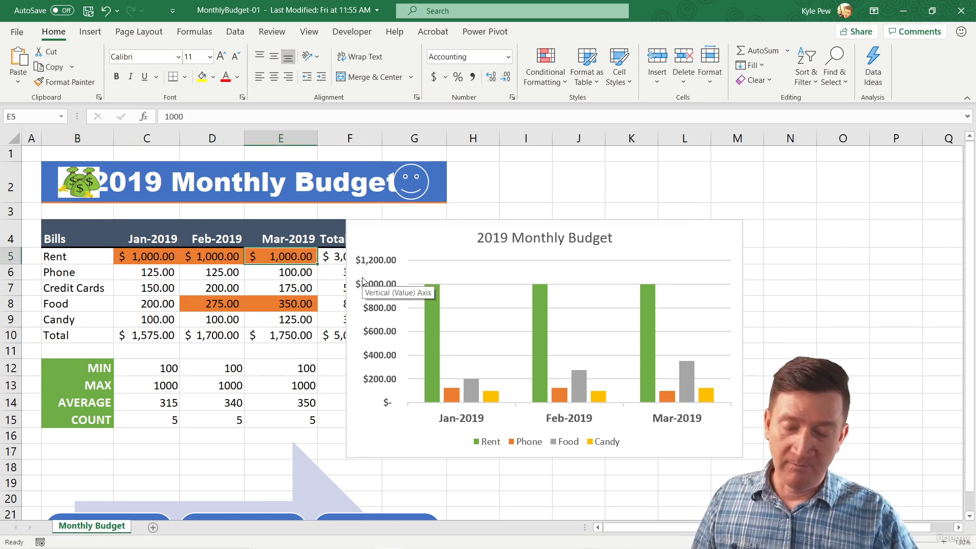
{"action": "type", "text": "11000"}
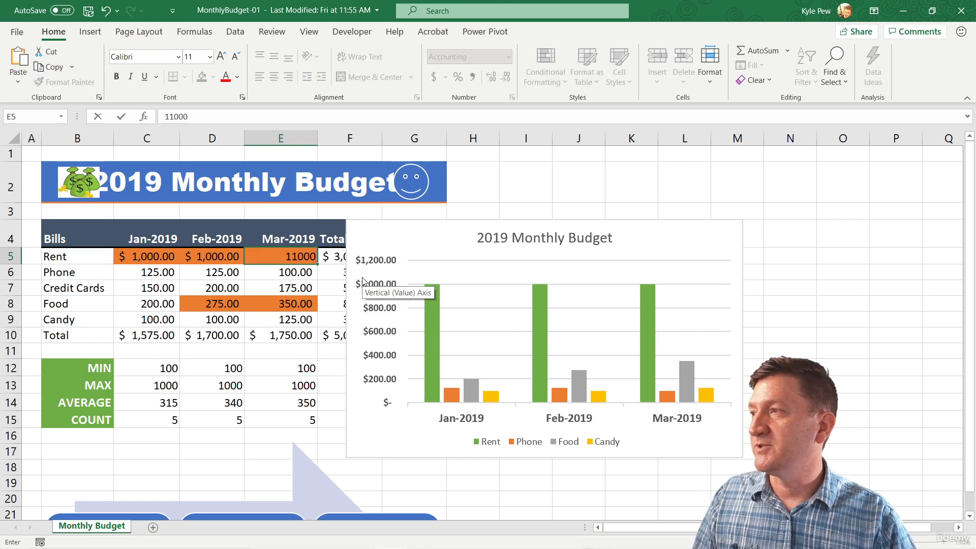
{"action": "key", "text": "Return"}
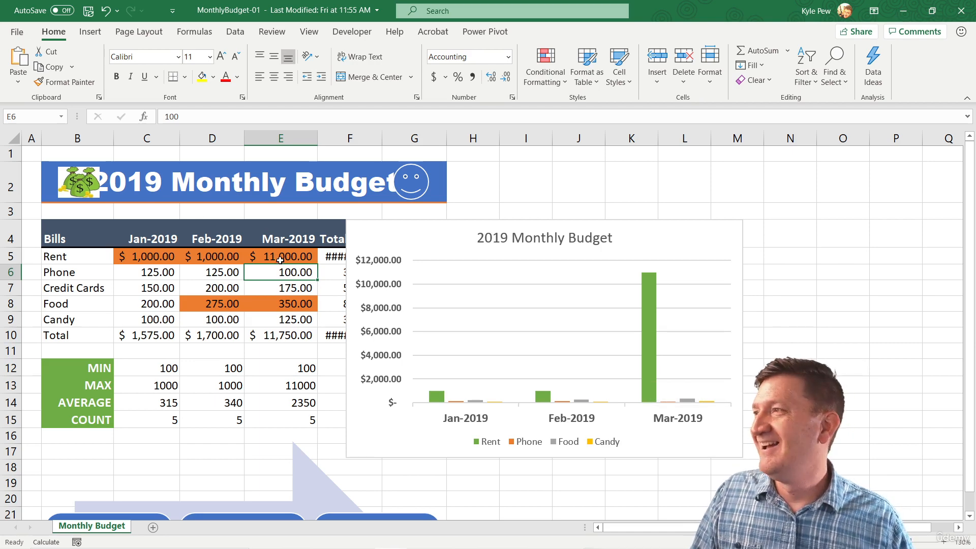
Correct the Mar-2019 rent in cell E5 to 1100.
{"action": "double_click", "coordinate": [300, 258]}
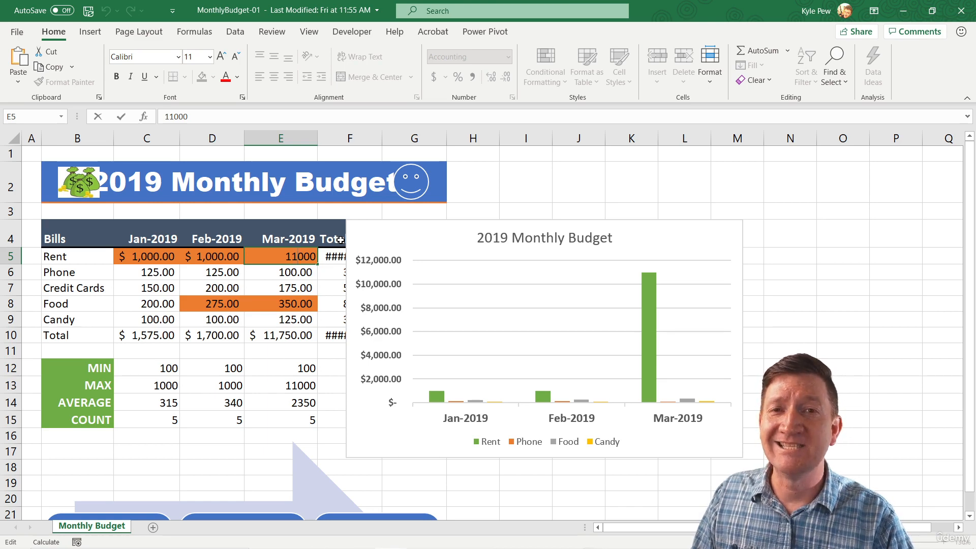
{"action": "key", "text": "BackSpace"}
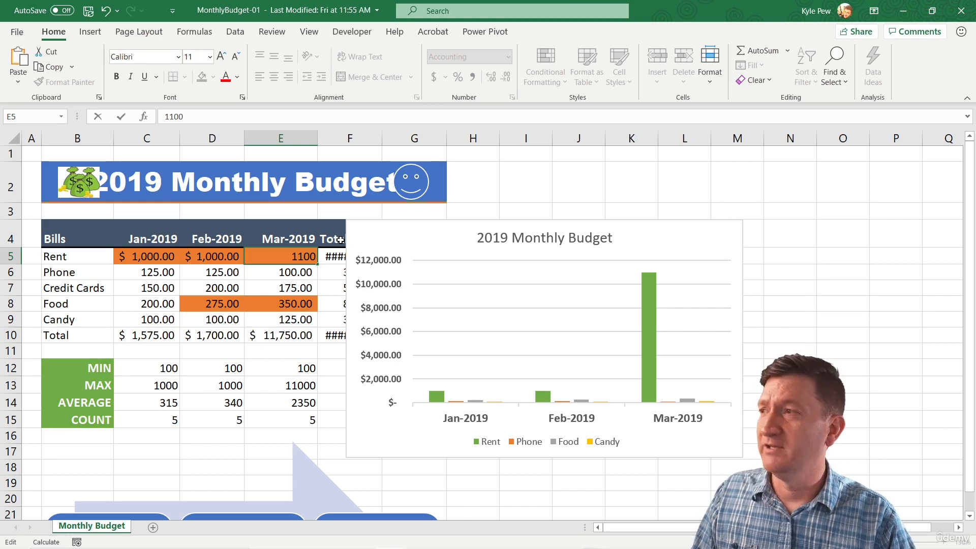
{"action": "key", "text": "Return"}
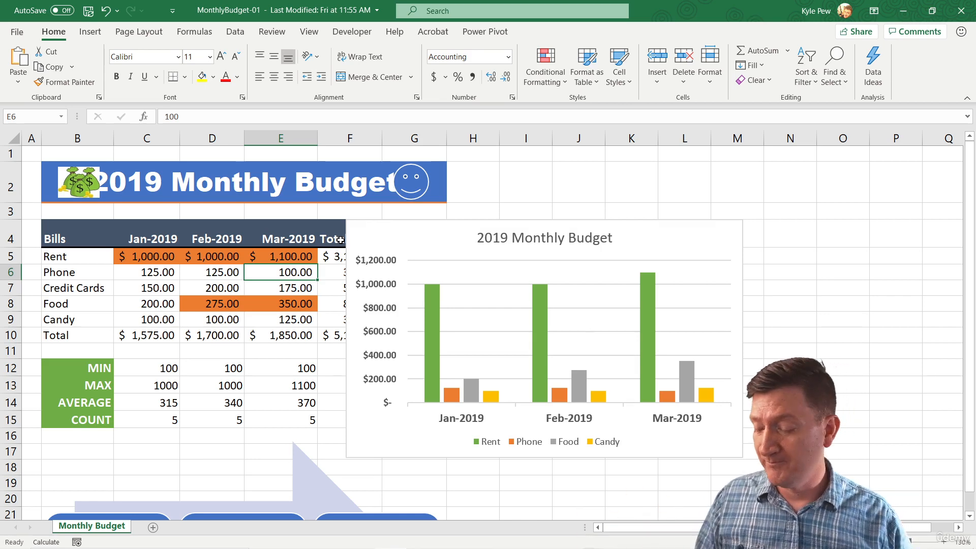
Examine the placement options for the chart title and the formatting tools available for the budget chart.
{"action": "left_click", "coordinate": [404, 225]}
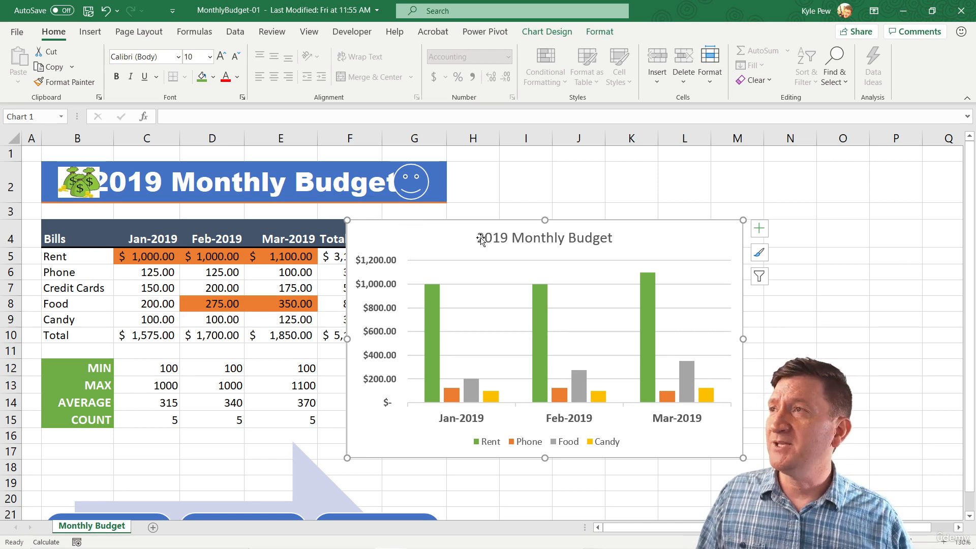
{"action": "left_click", "coordinate": [545, 32]}
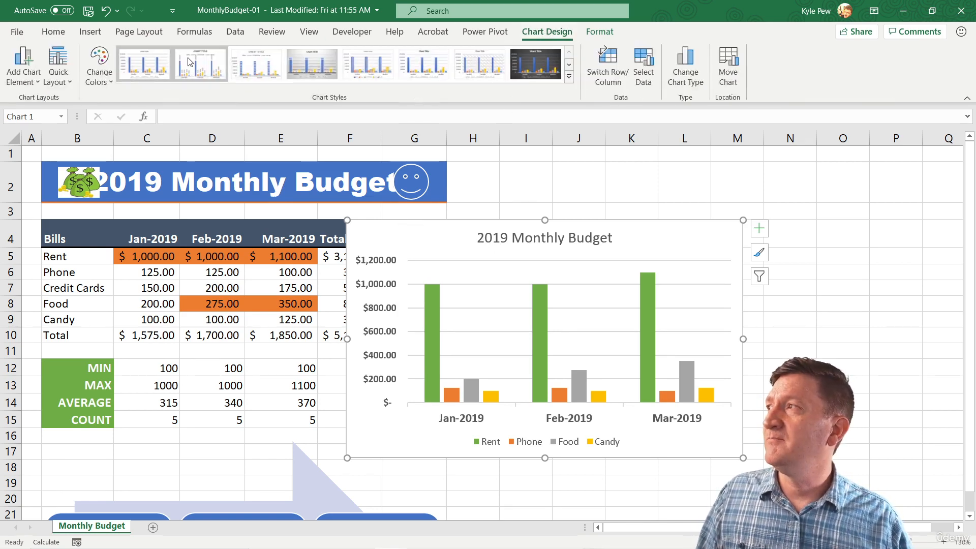
{"action": "left_click", "coordinate": [23, 82]}
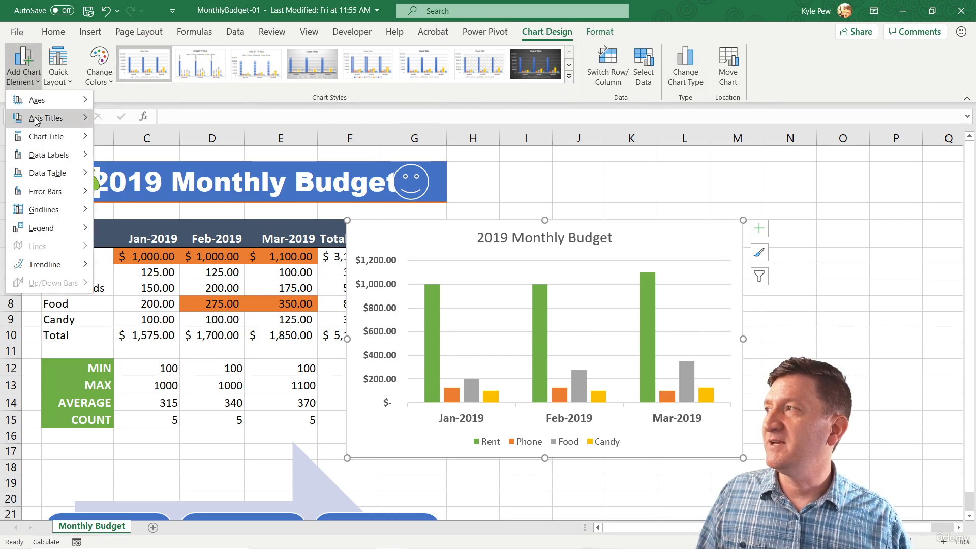
{"action": "mouse_move", "coordinate": [49, 136]}
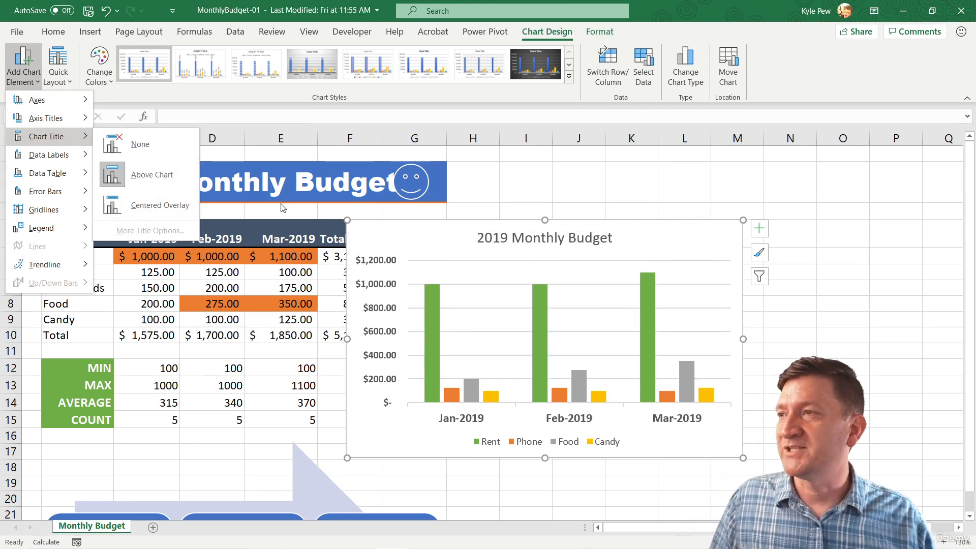
{"action": "left_click", "coordinate": [443, 237]}
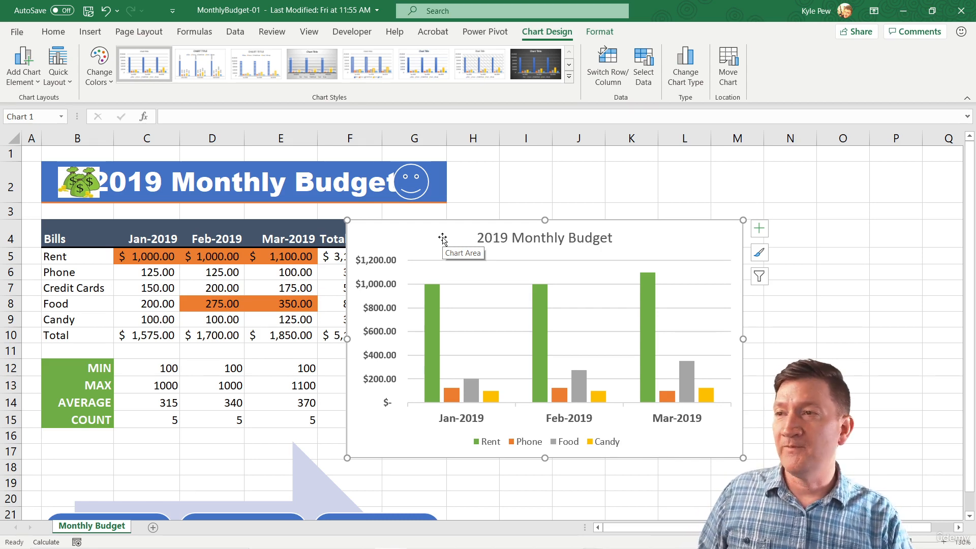
{"action": "left_click", "coordinate": [600, 31]}
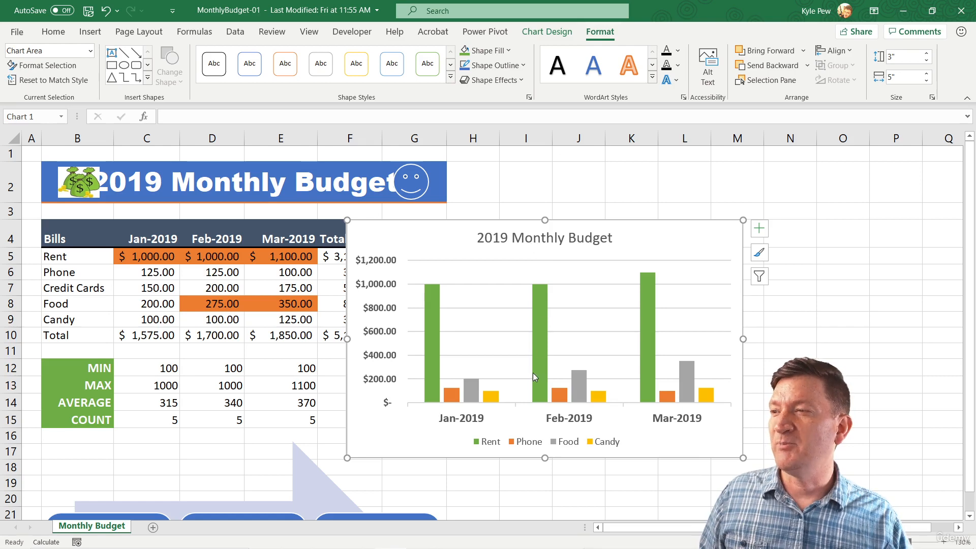
{"action": "mouse_move", "coordinate": [540, 382]}
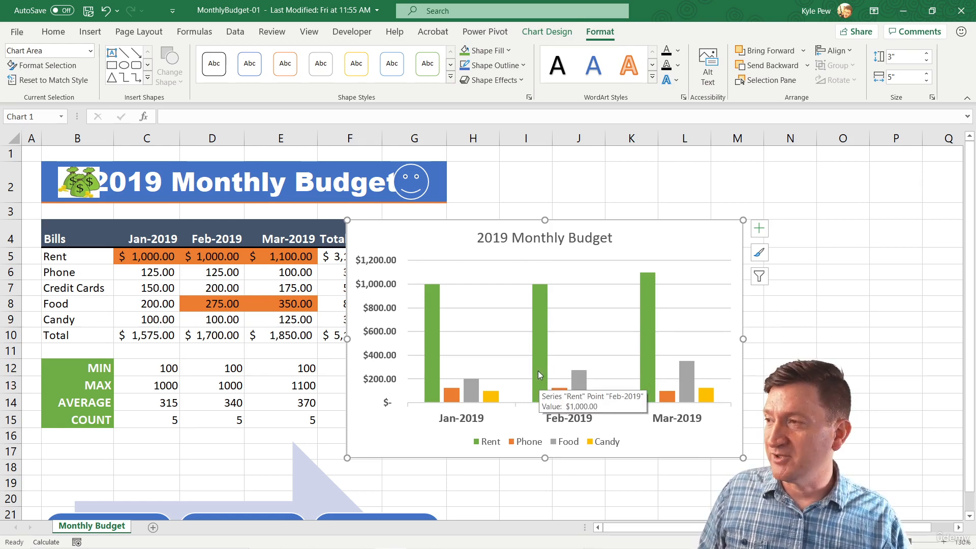
Enlarge the chart legend's text to 10.5 points.
{"action": "left_click", "coordinate": [543, 441]}
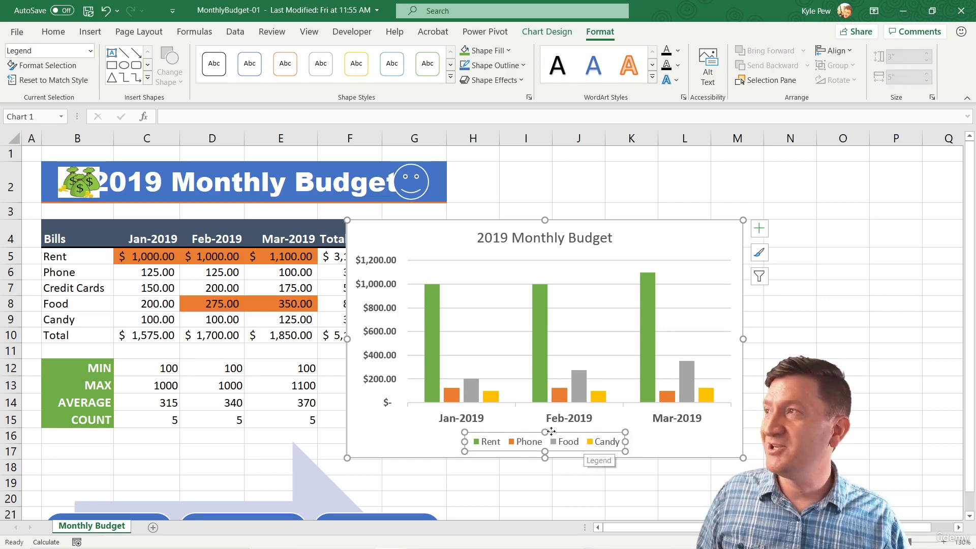
{"action": "left_click", "coordinate": [53, 32]}
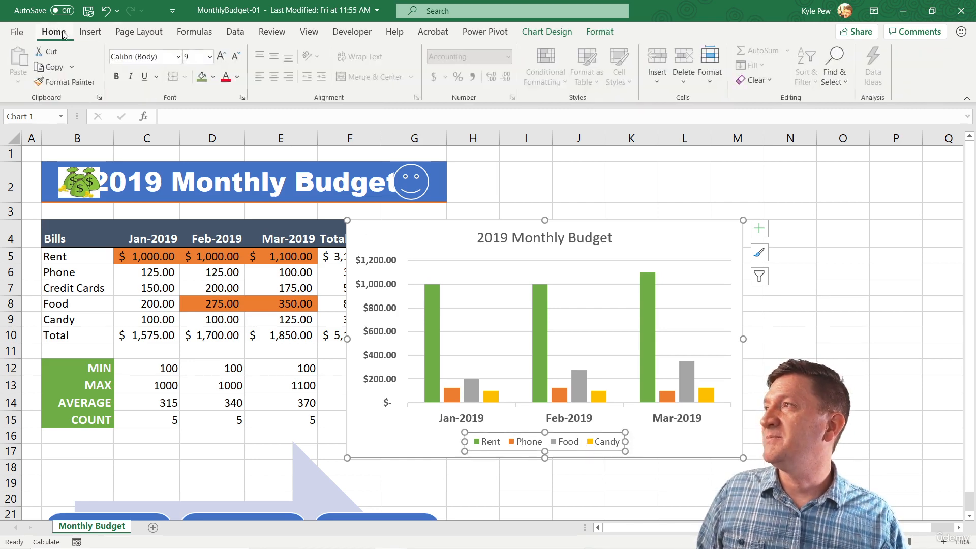
{"action": "left_click", "coordinate": [222, 57]}
{"action": "left_click", "coordinate": [222, 57]}
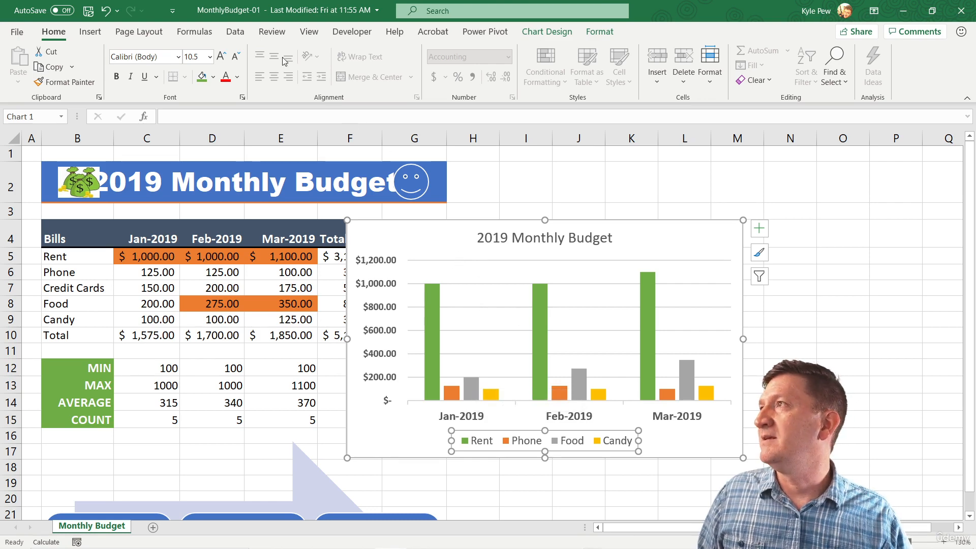
Move the chart legend to the top of the chart, below the title.
{"action": "left_click", "coordinate": [547, 32]}
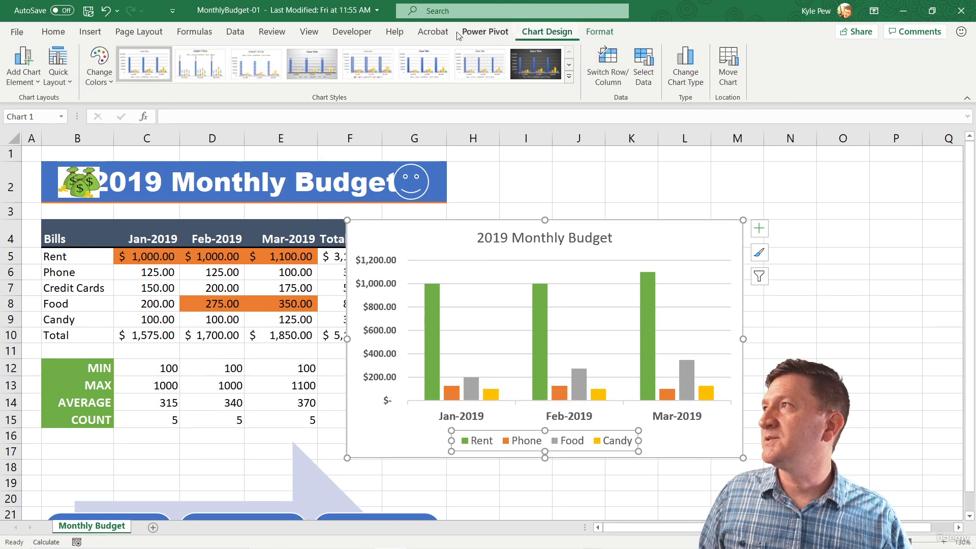
{"action": "left_click", "coordinate": [24, 81]}
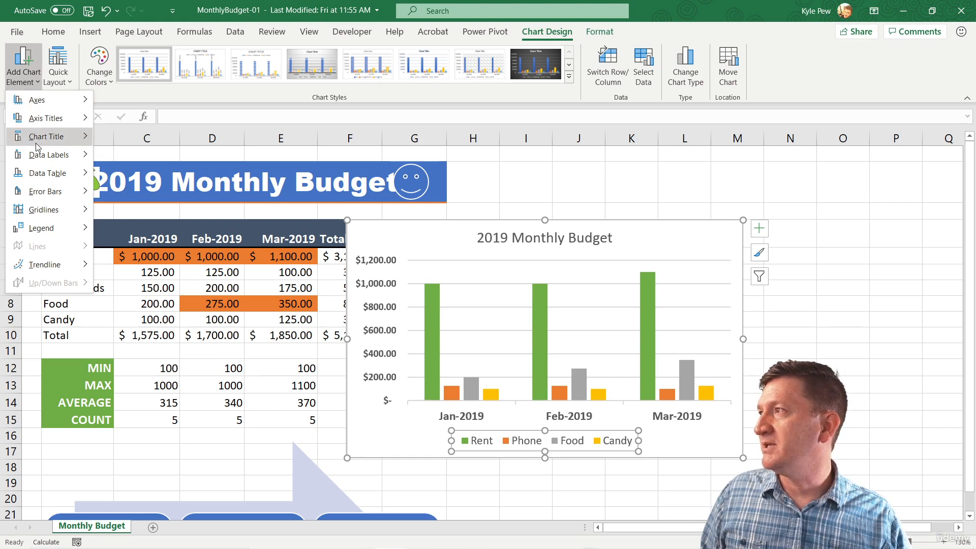
{"action": "mouse_move", "coordinate": [40, 228]}
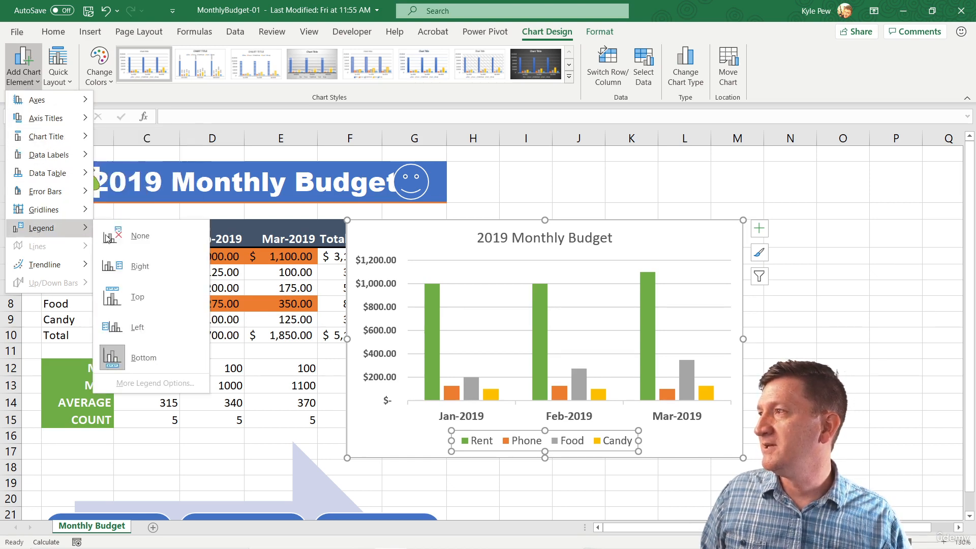
{"action": "left_click", "coordinate": [148, 296]}
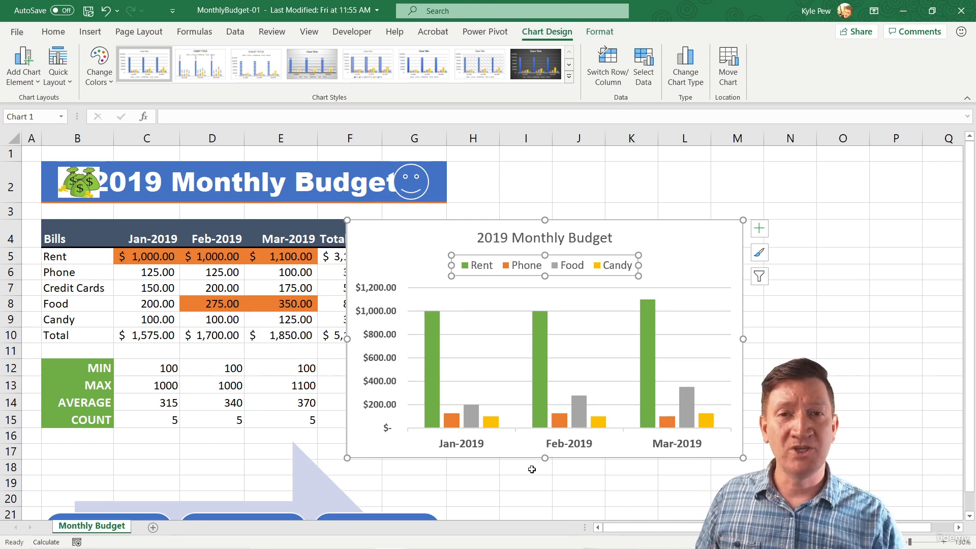
Apply the dark-background chart style with solid blue, orange, gray and yellow columns to the whole budget chart.
{"action": "left_click", "coordinate": [379, 247]}
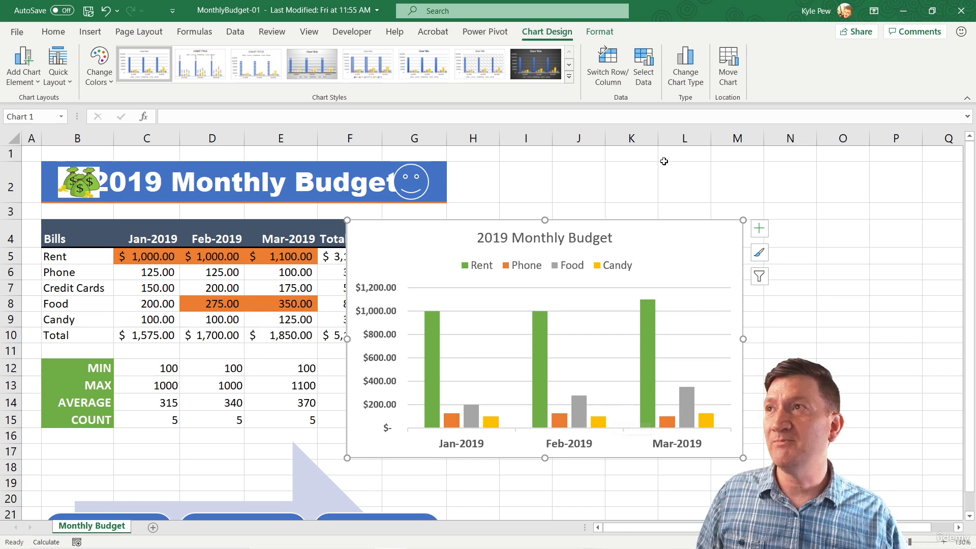
{"action": "left_click", "coordinate": [569, 77]}
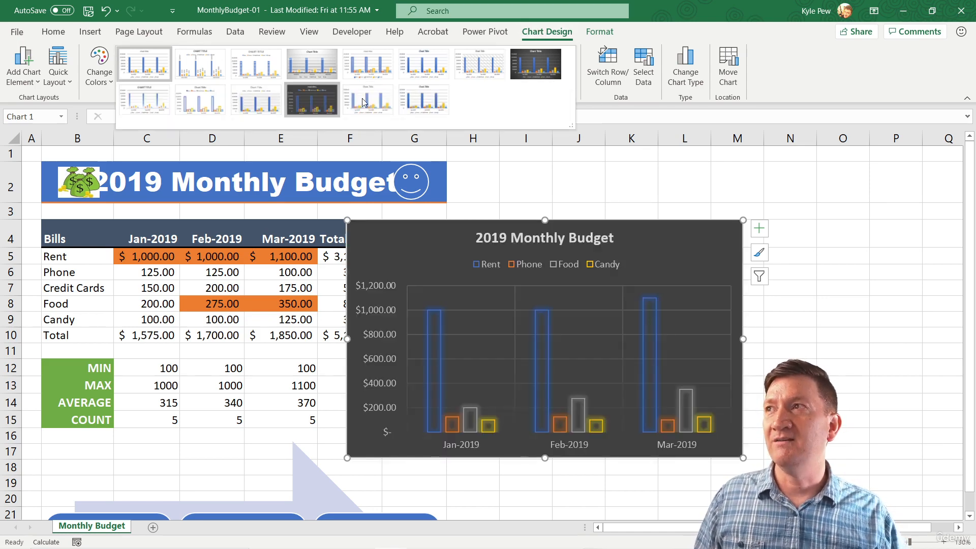
{"action": "left_click", "coordinate": [530, 72]}
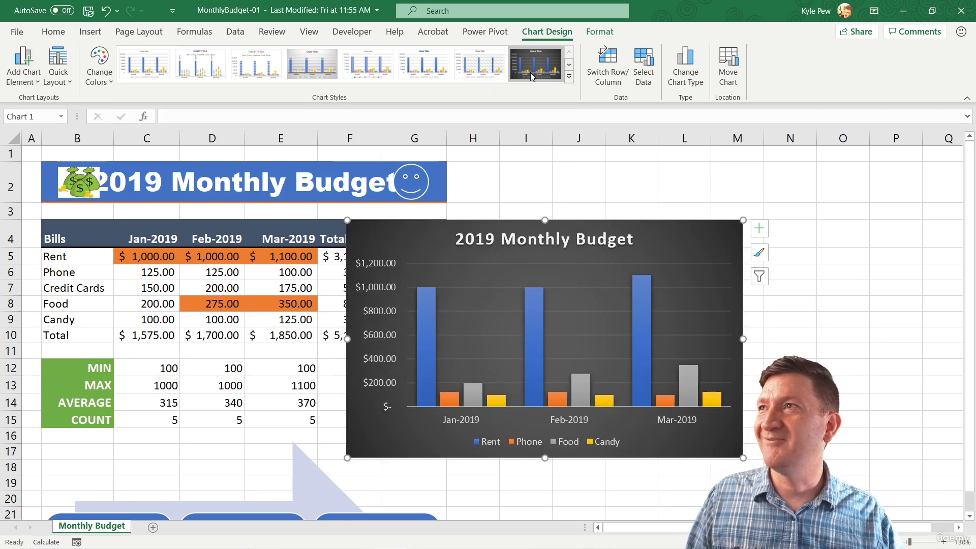